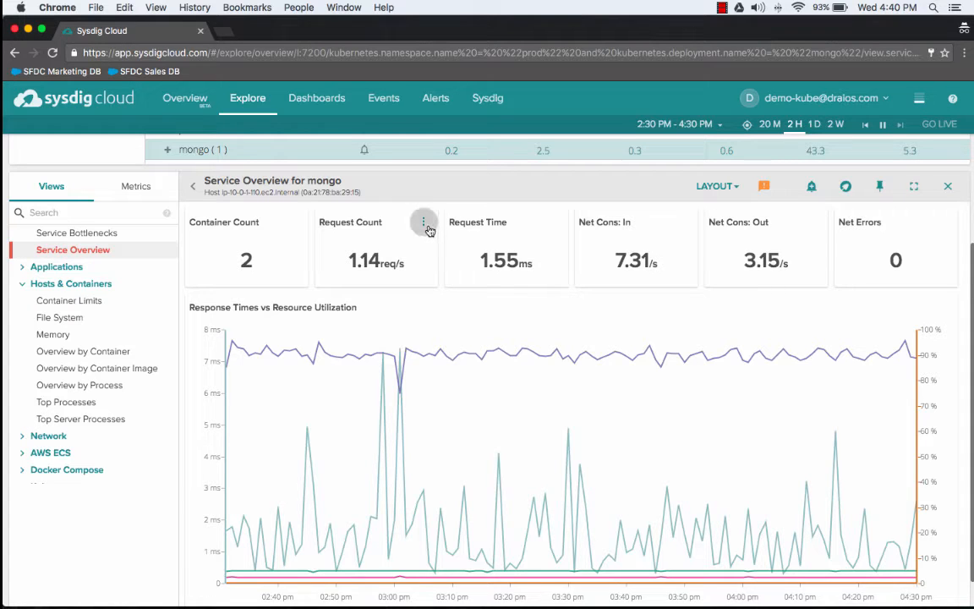
# Start a new alert from the Request Count panel of the mongo service overview.
pyautogui.click(425, 224)
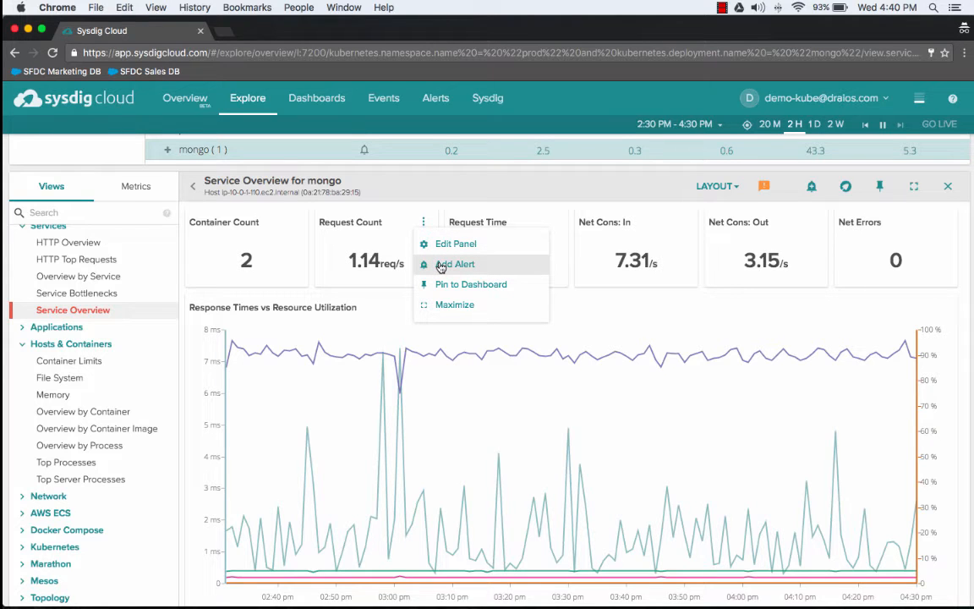
pyautogui.click(441, 266)
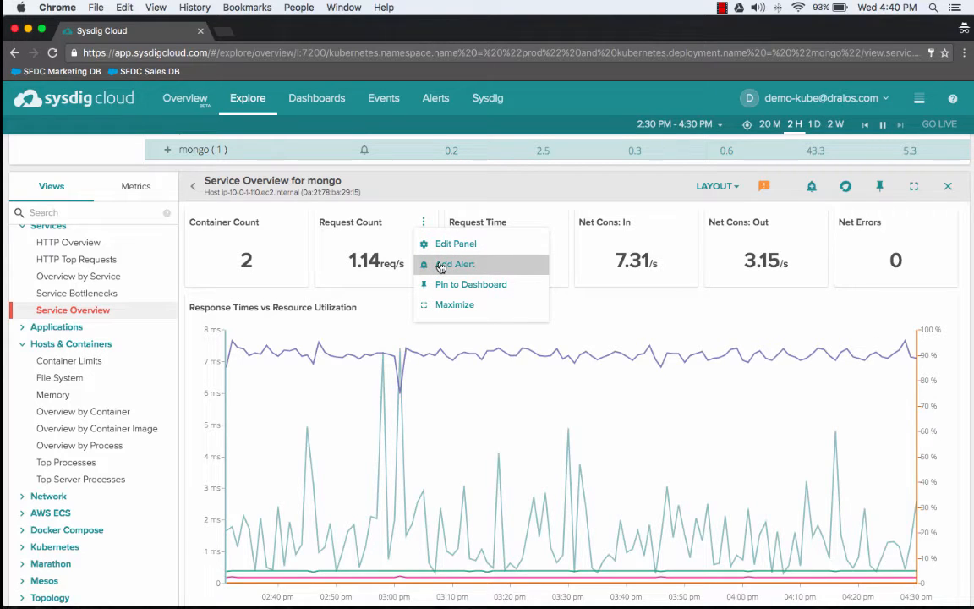
pyautogui.click(441, 266)
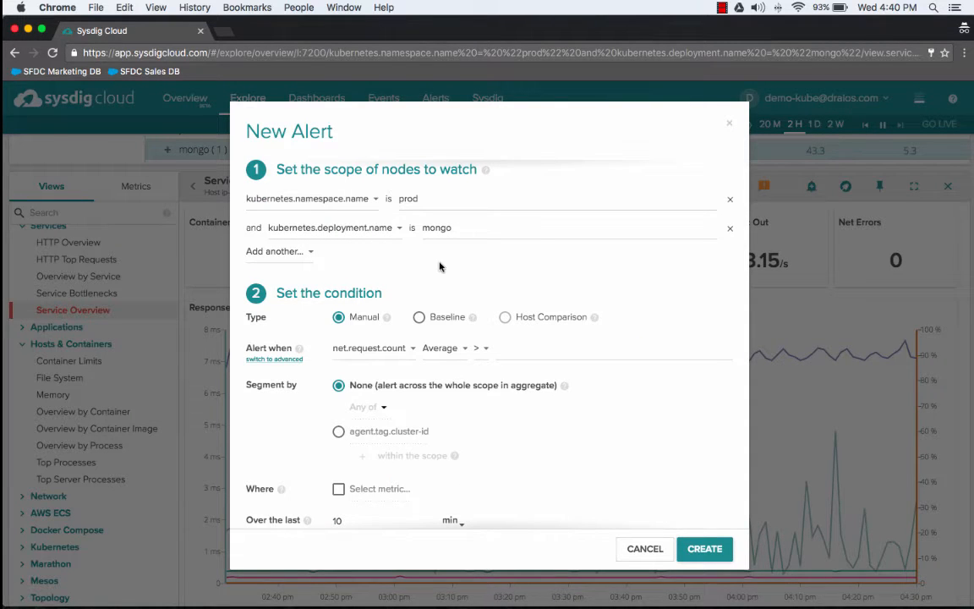
# Try changing the kubernetes.namespace.name value in the alert scope to dev.
pyautogui.click(439, 204)
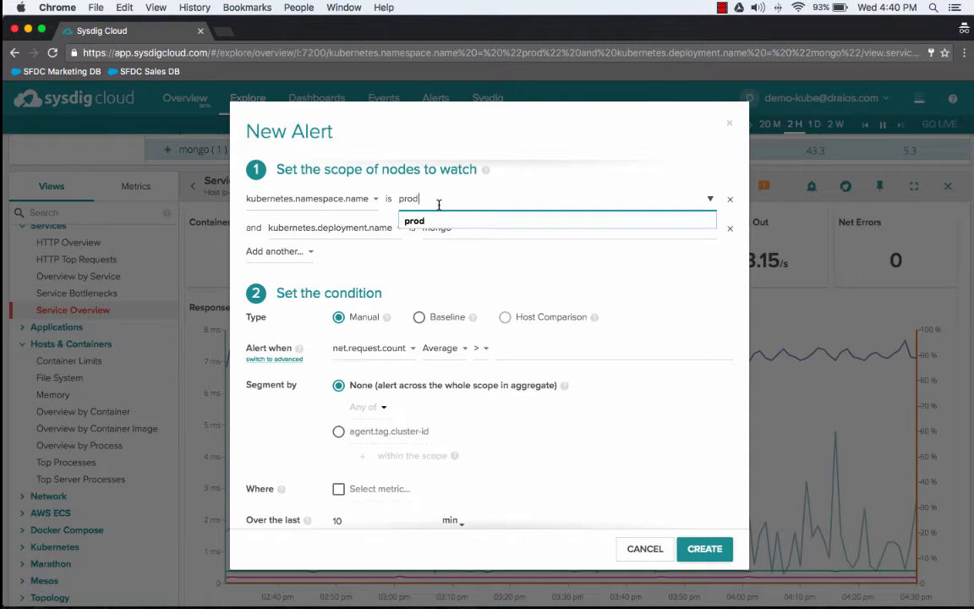
pyautogui.press('BackSpace')
pyautogui.press('BackSpace')
pyautogui.press('BackSpace')
pyautogui.press('BackSpace')
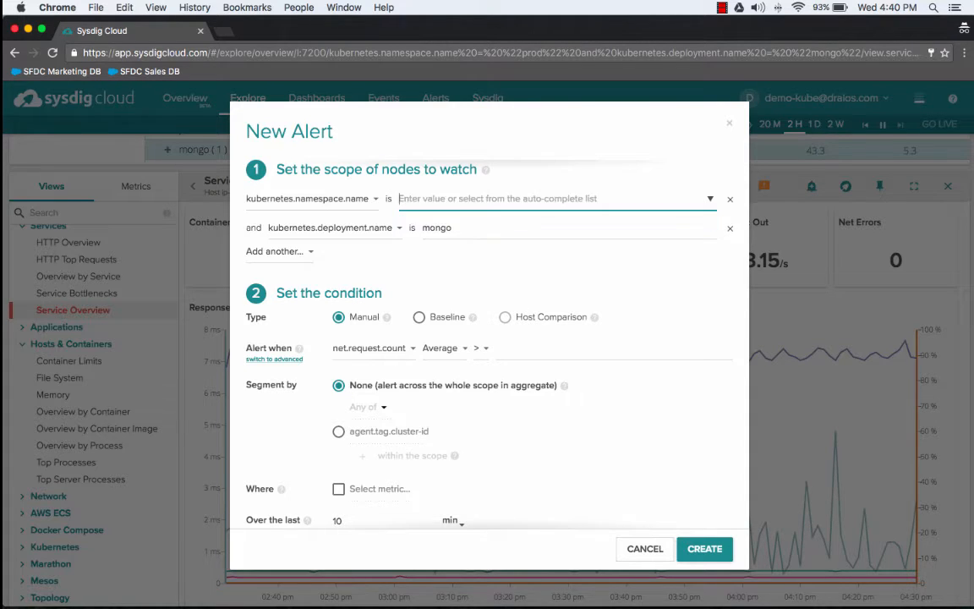
pyautogui.write('de')
pyautogui.press('Down')
pyautogui.press('Down')
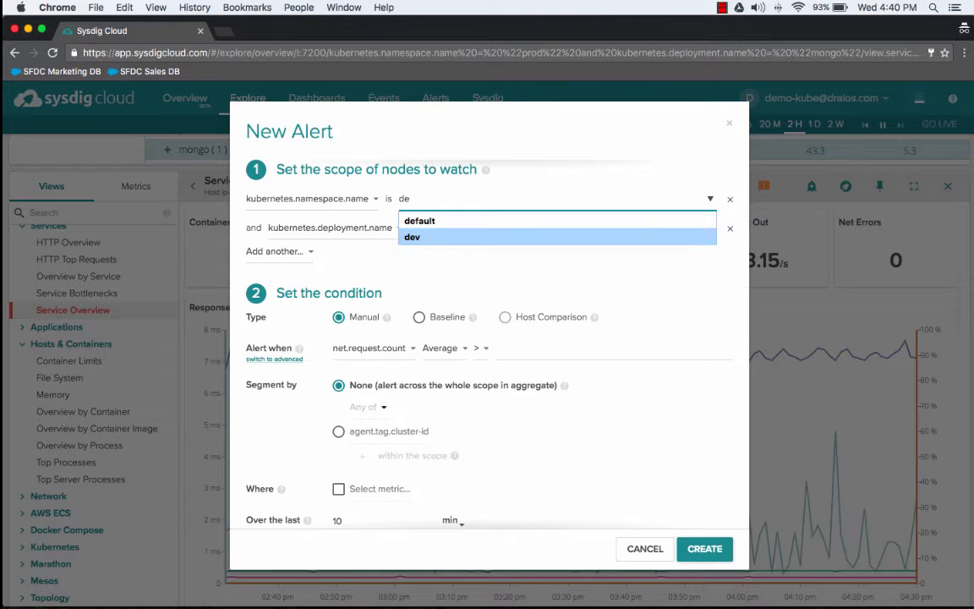
pyautogui.press('Return')
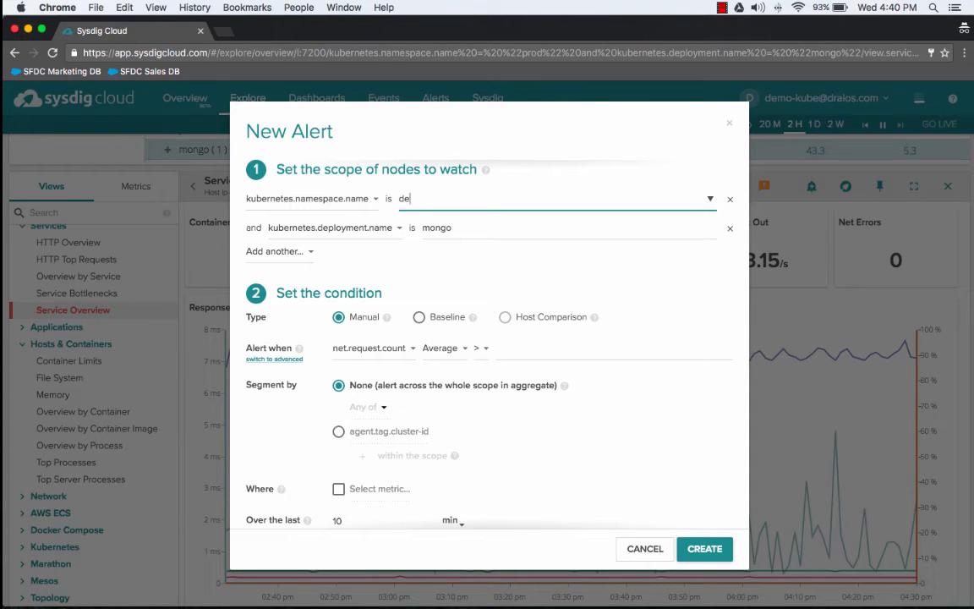
# Set the kubernetes.namespace.name value in the alert scope back to prod.
pyautogui.press('BackSpace')
pyautogui.press('BackSpace')
pyautogui.write('prod')
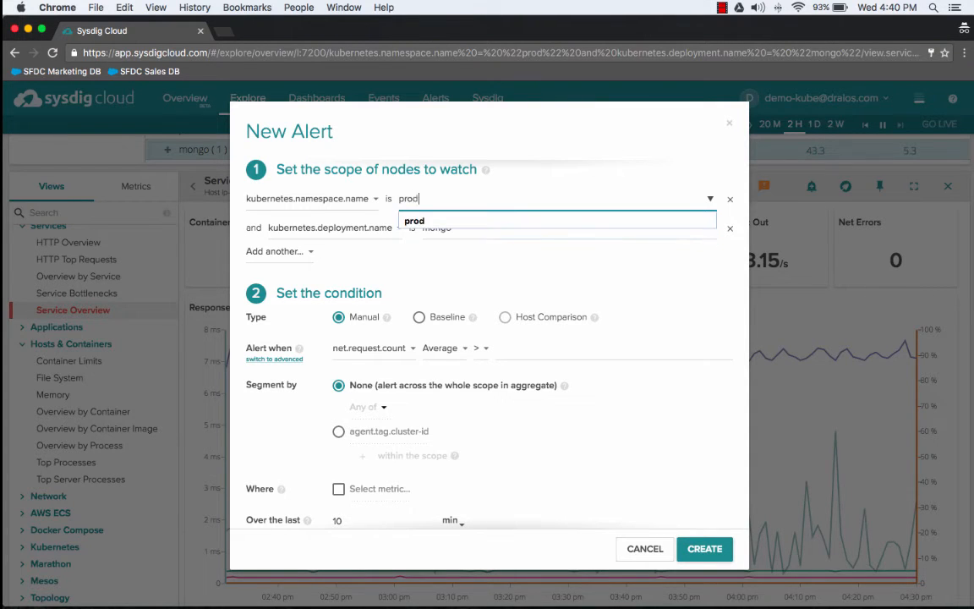
pyautogui.press('Down')
pyautogui.press('Return')
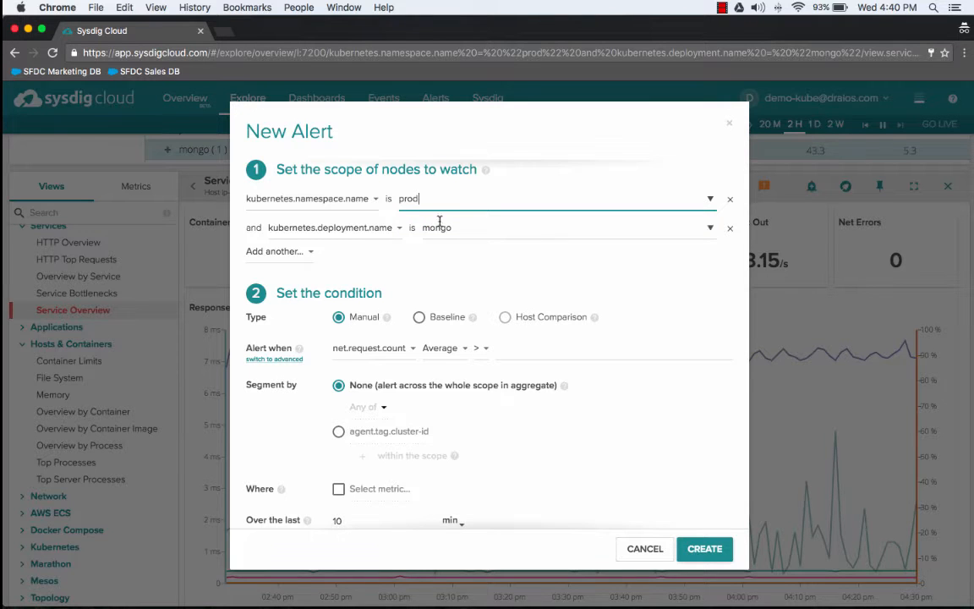
# Set the alert condition to trigger when average net.request.count is greater than 3.
pyautogui.scroll(-3, 430, 251)
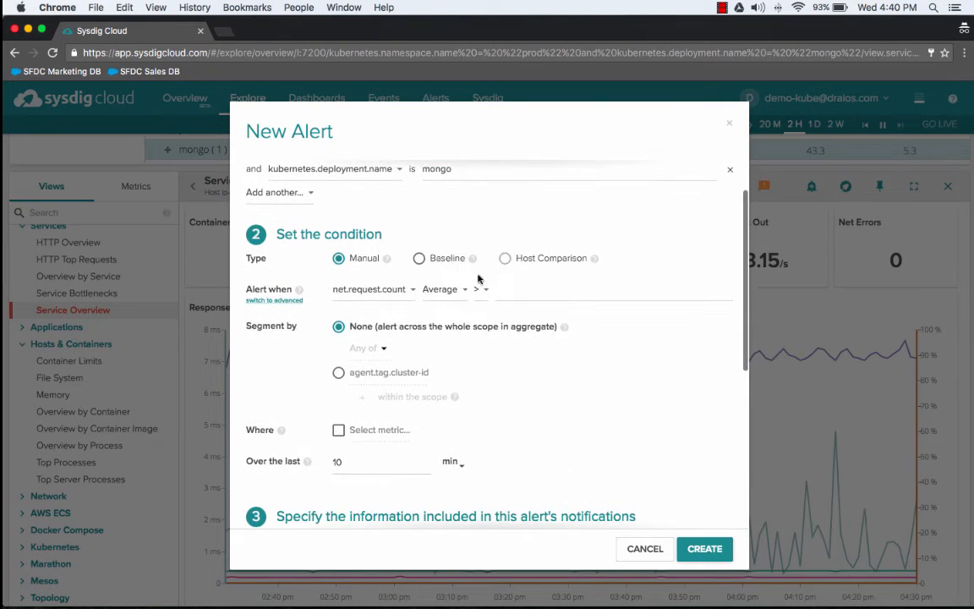
pyautogui.click(510, 287)
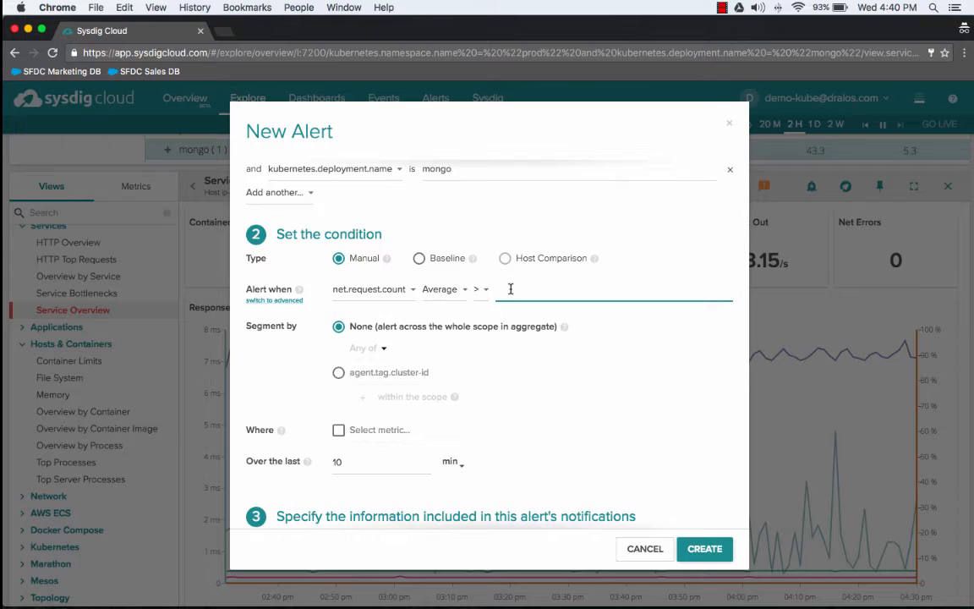
pyautogui.write('3')
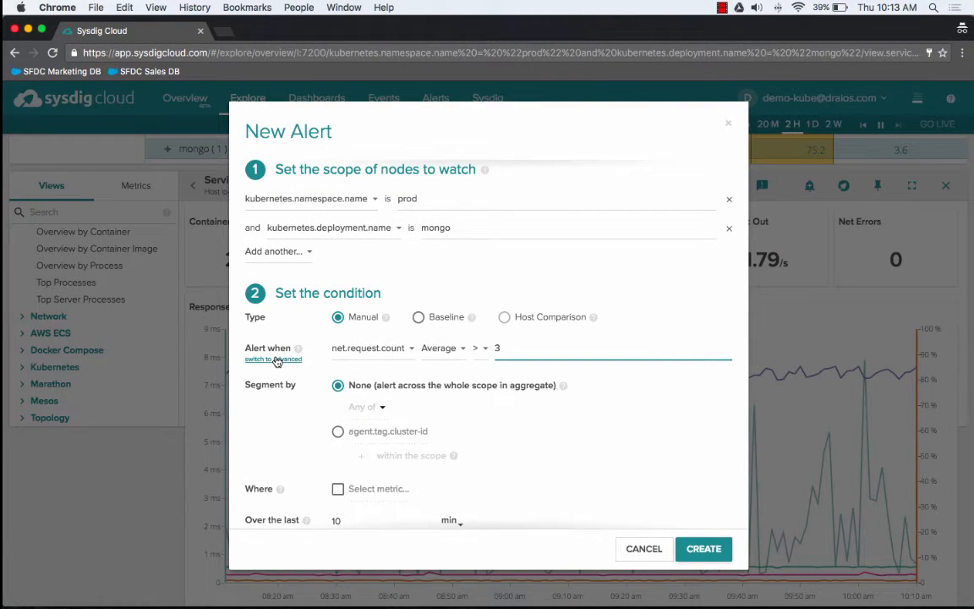
# Switch the condition to advanced mode and append the example clause "and timeAvg(memory.used.percent) > 75" to it.
pyautogui.click(277, 360)
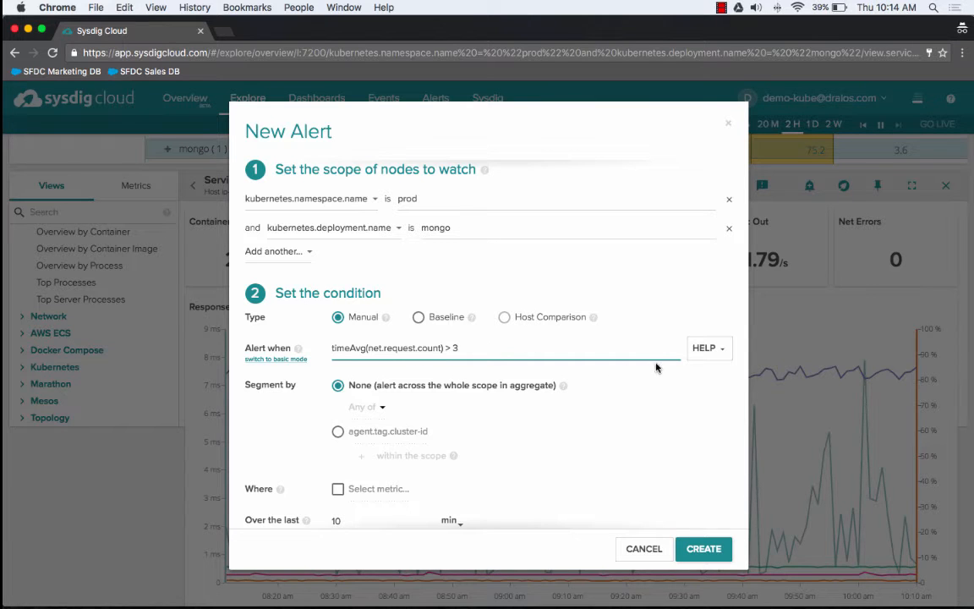
pyautogui.click(693, 354)
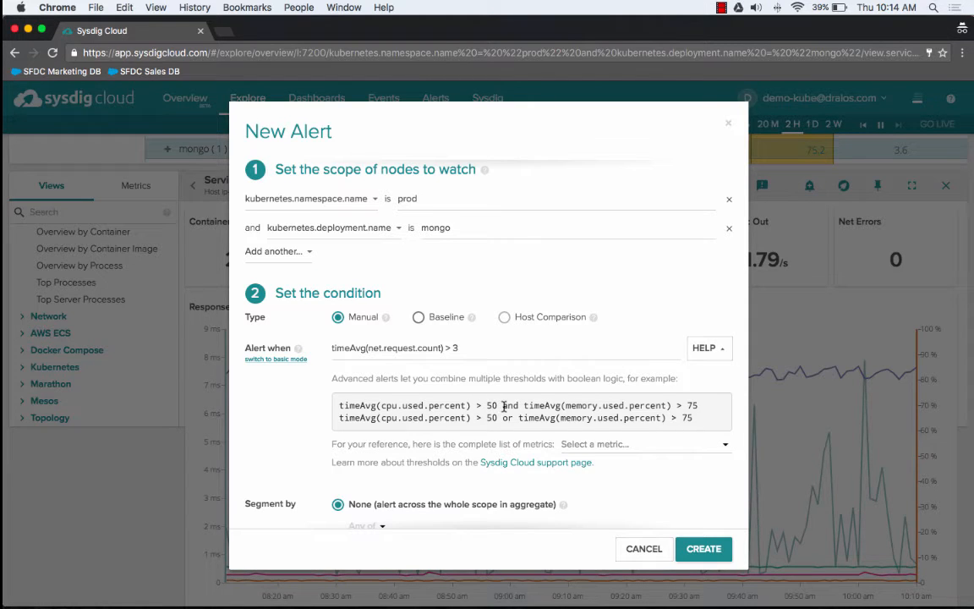
pyautogui.moveTo(504, 406); pyautogui.dragTo(703, 405)
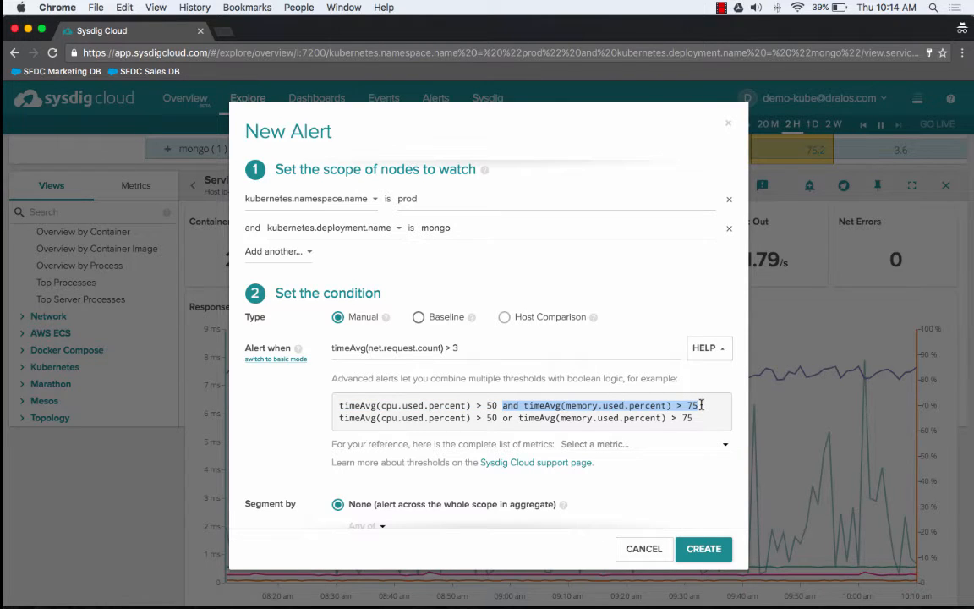
pyautogui.press('super+c')
pyautogui.click(504, 346)
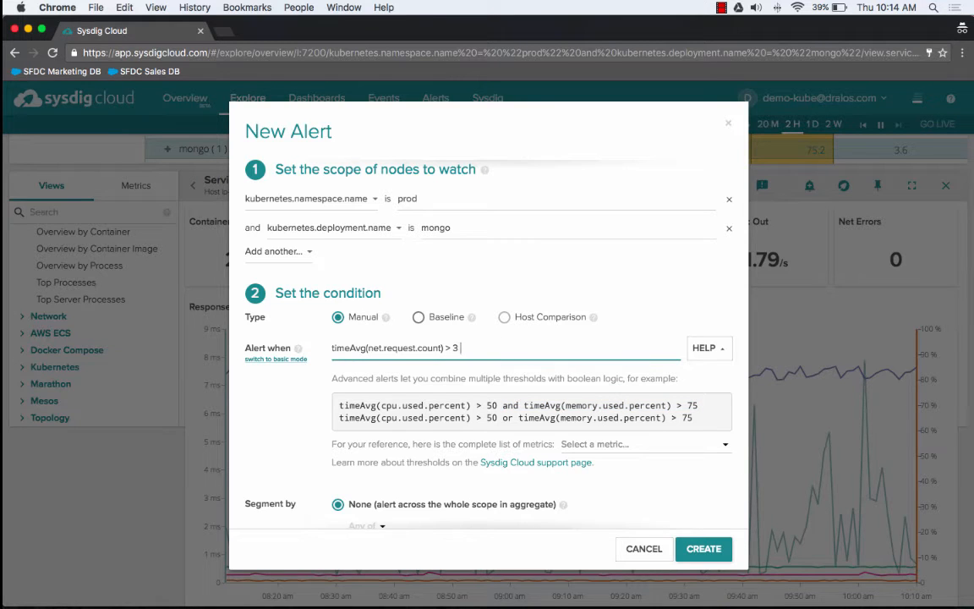
pyautogui.press('super+v')
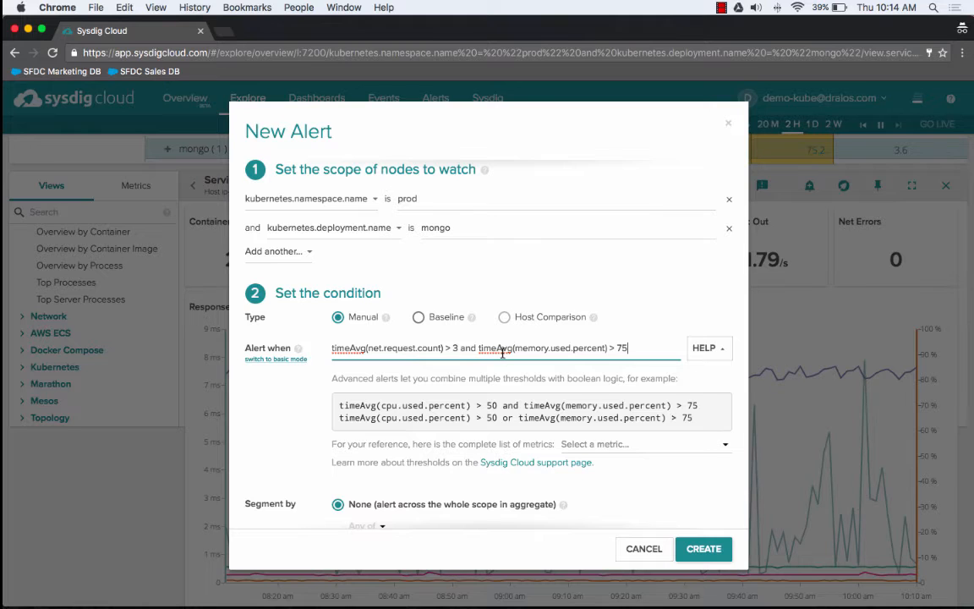
# Search the reference list of metrics for "capa", then return the alert condition to basic mode.
pyautogui.click(590, 449)
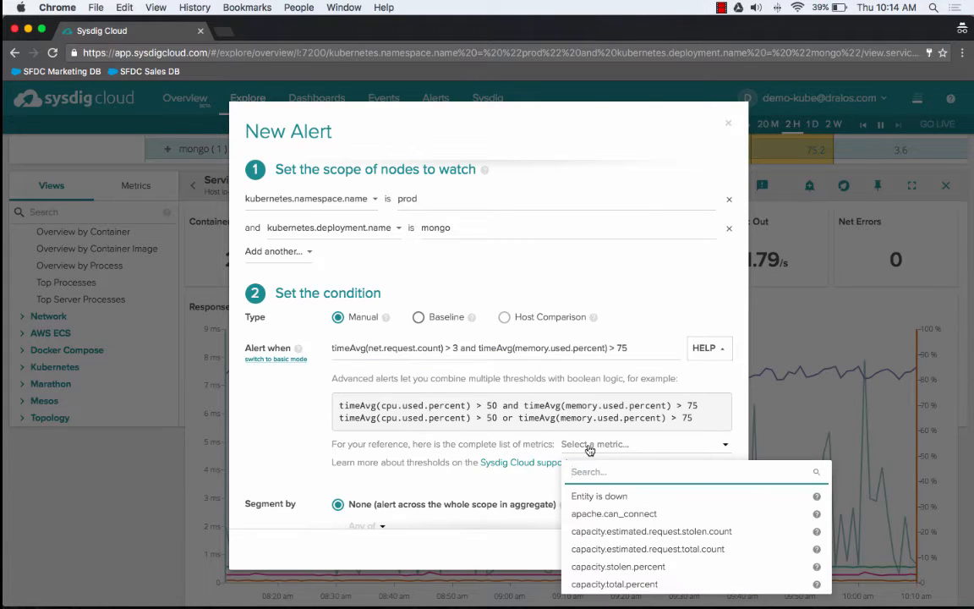
pyautogui.write('capa')
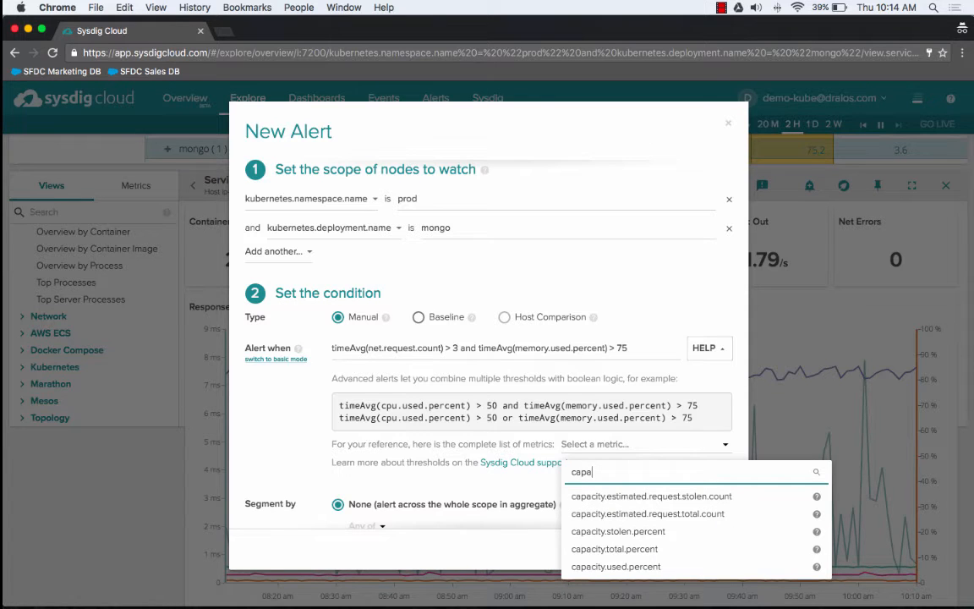
pyautogui.click(454, 415)
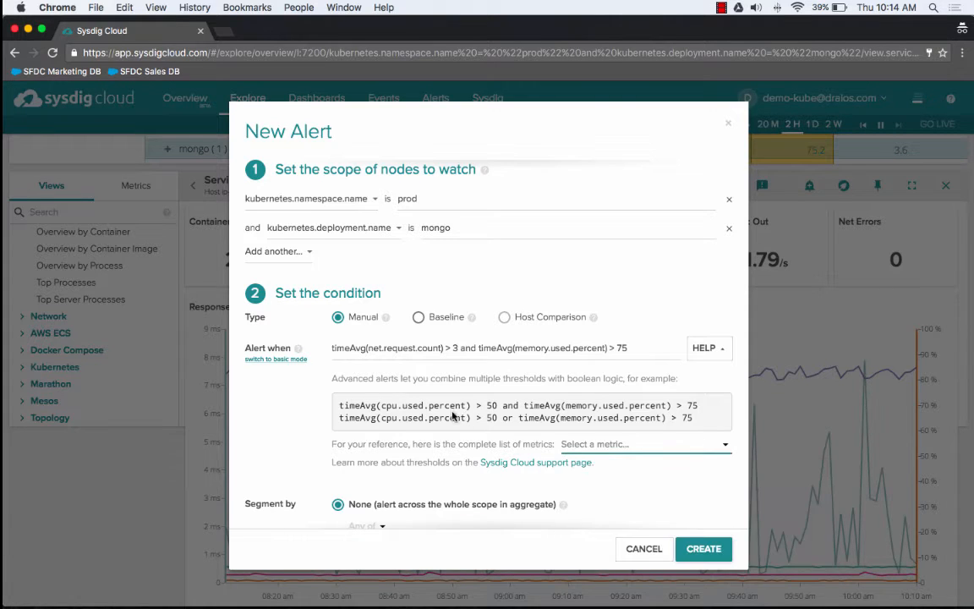
pyautogui.click(282, 360)
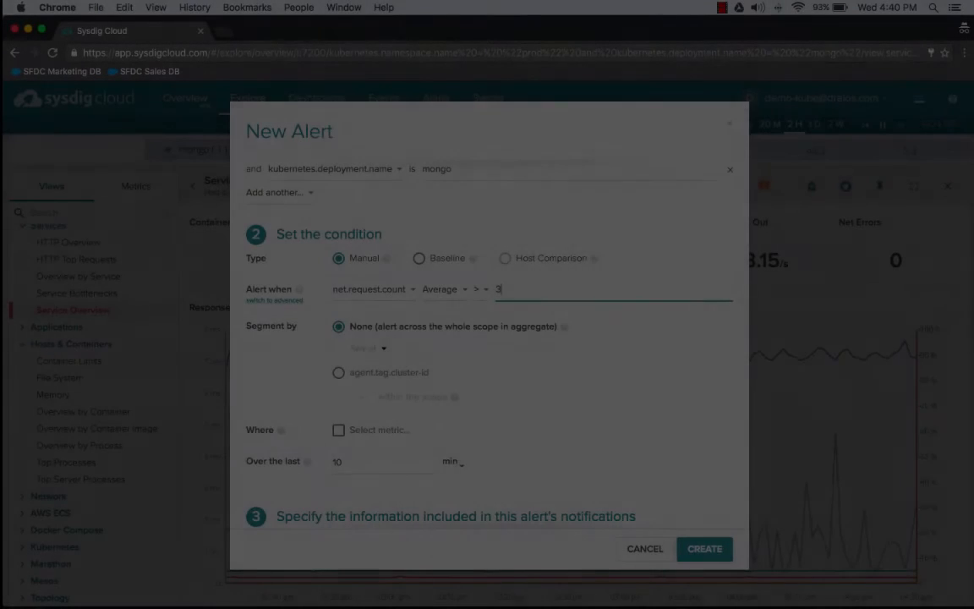
# Remove the kubernetes.namespace.name filter from the alert scope, leaving only the mongo deployment filter.
pyautogui.scroll(-1, 488, 343)
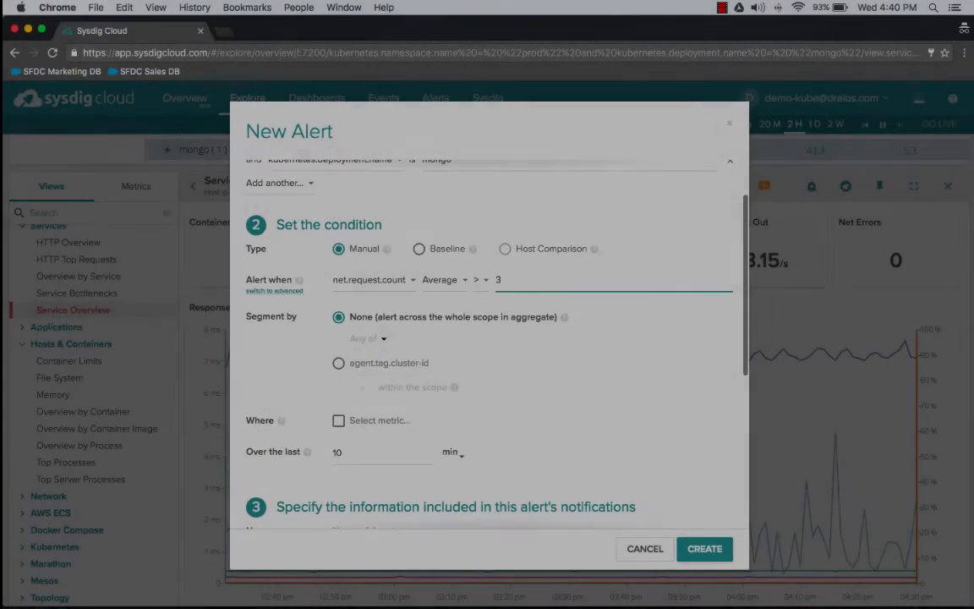
pyautogui.scroll(-1, 489, 344)
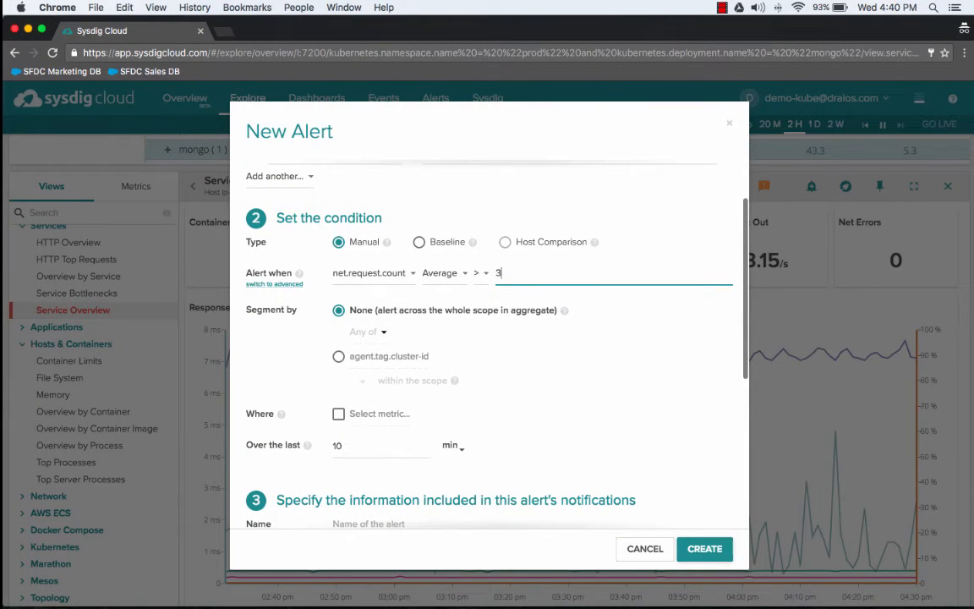
pyautogui.scroll(2, 489, 343)
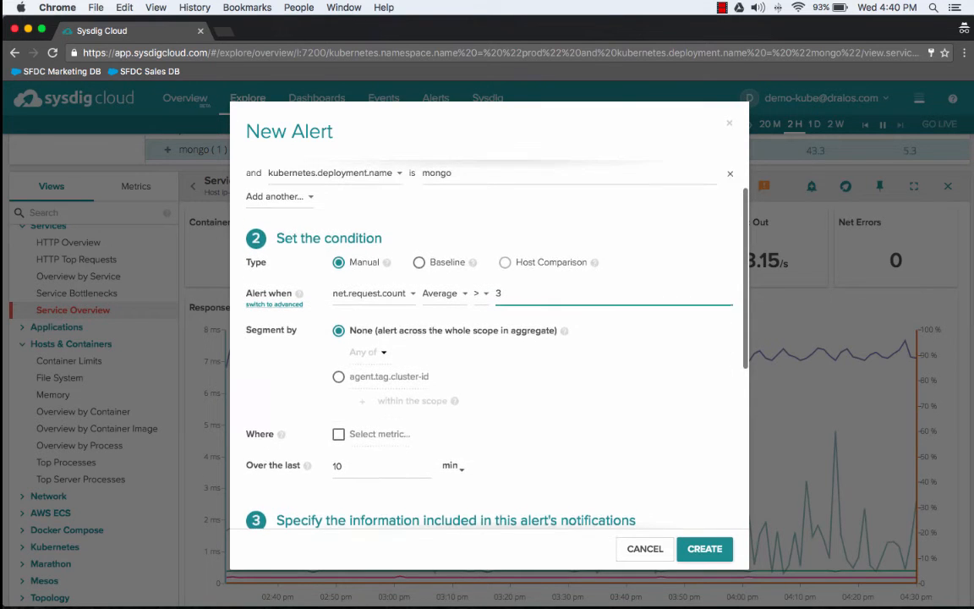
pyautogui.scroll(2, 489, 344)
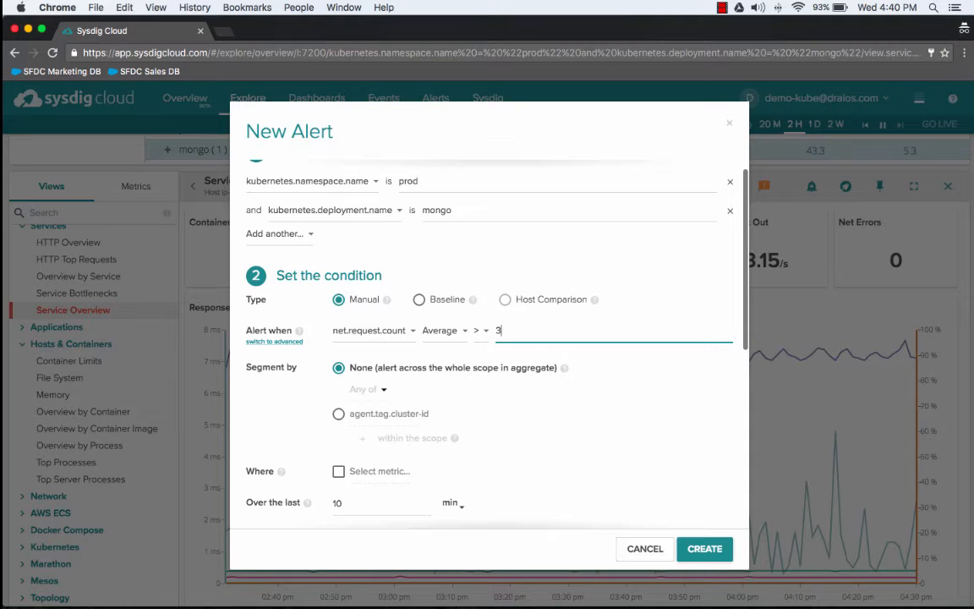
pyautogui.scroll(1, 489, 343)
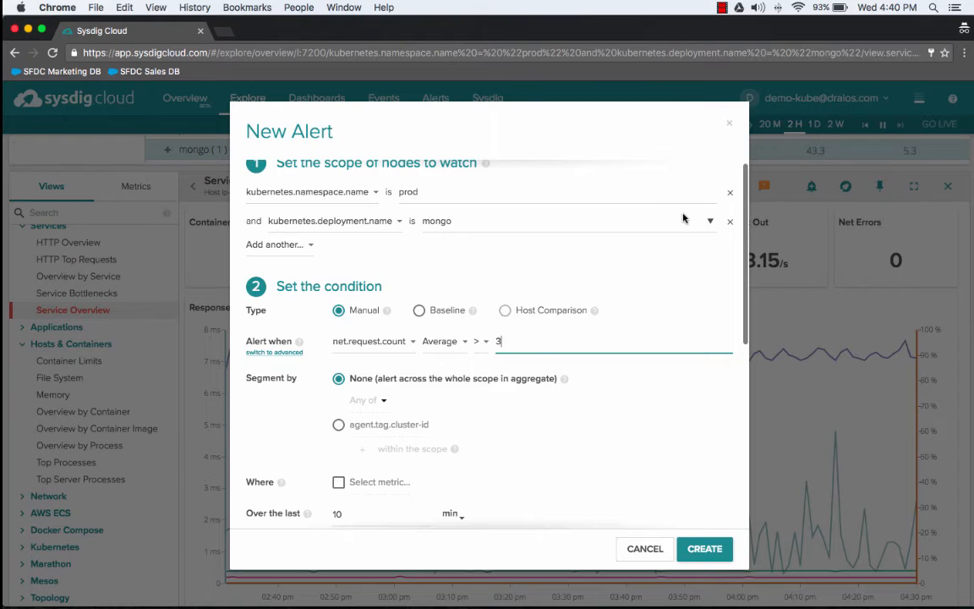
pyautogui.click(732, 195)
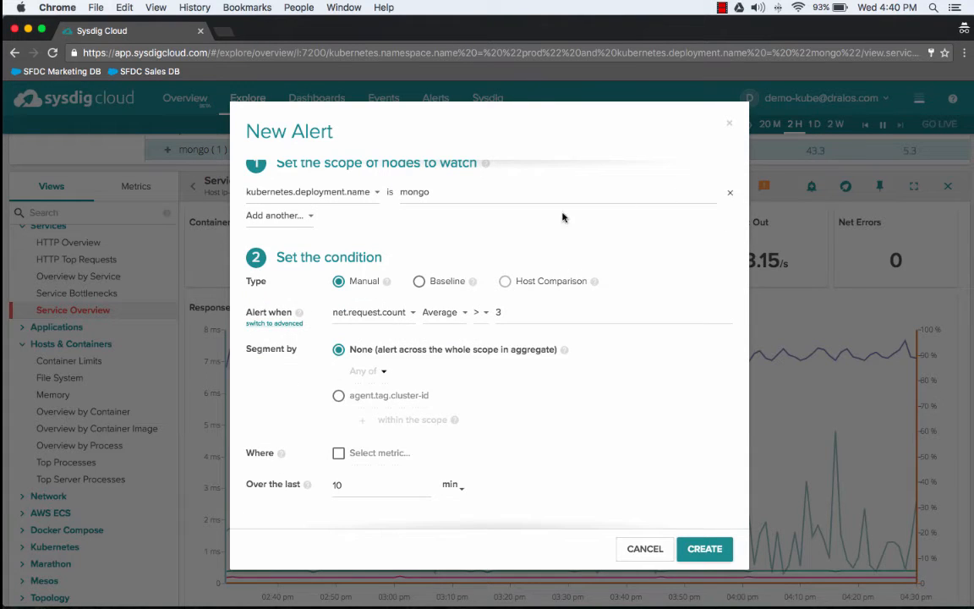
# Segment the alert by any of kubernetes.namespace.name instead of aggregating across the whole scope.
pyautogui.click(339, 396)
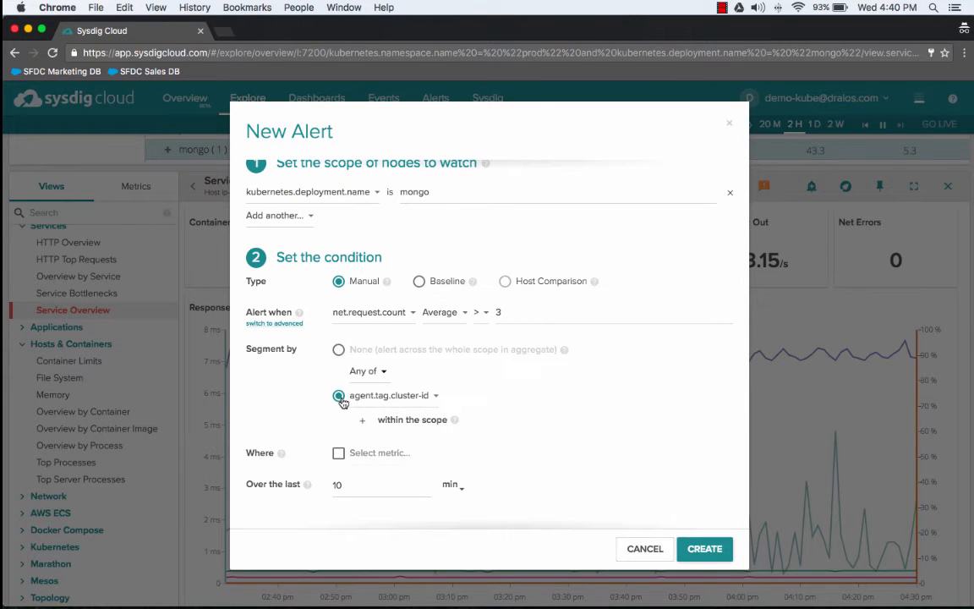
pyautogui.click(366, 404)
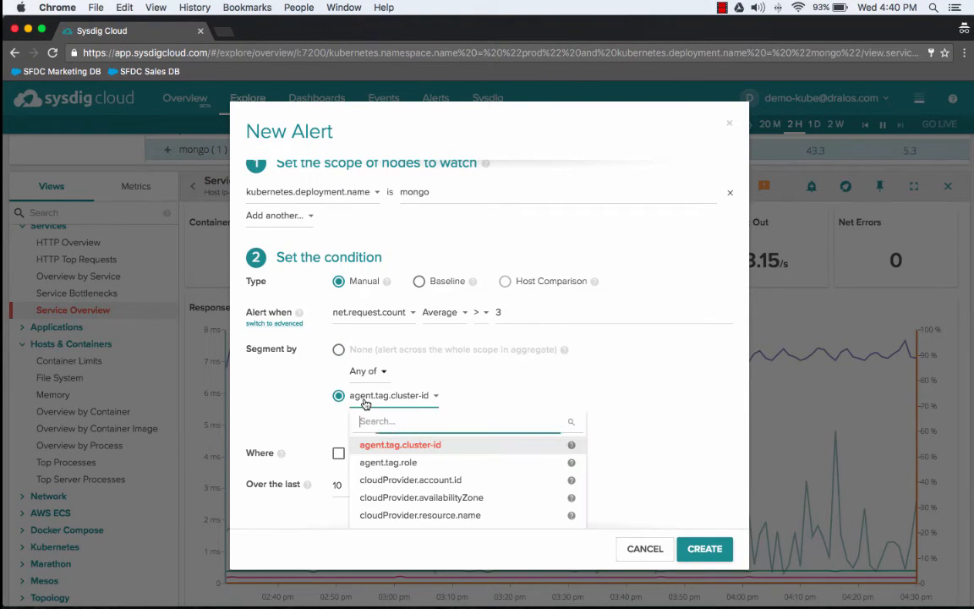
pyautogui.write('ku')
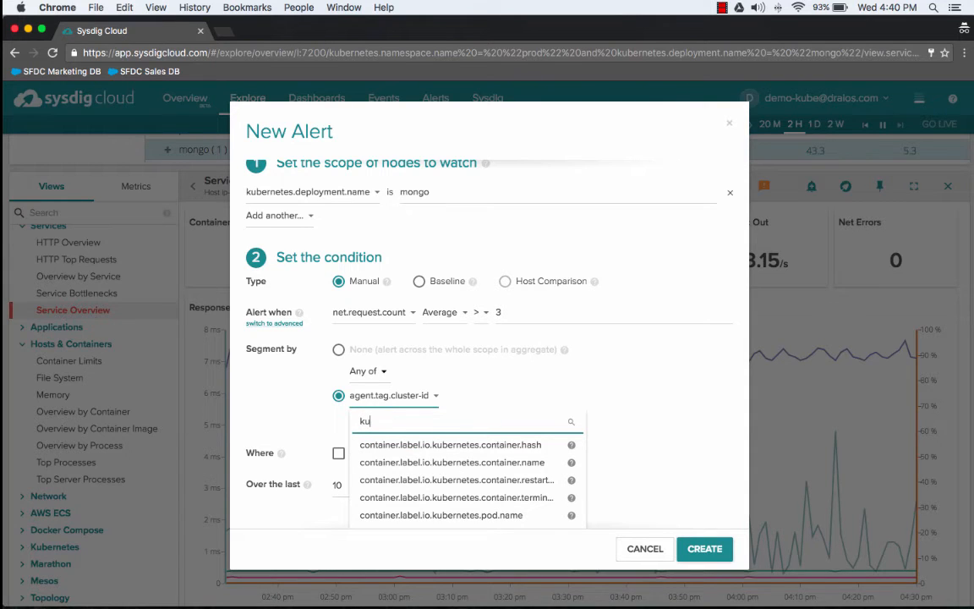
pyautogui.write('bernetes.na')
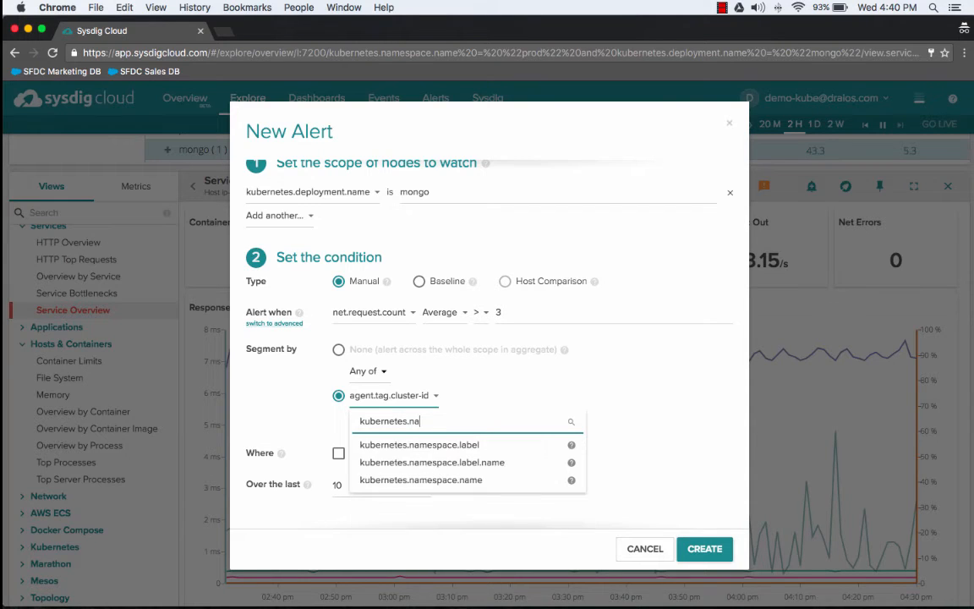
pyautogui.press('Down')
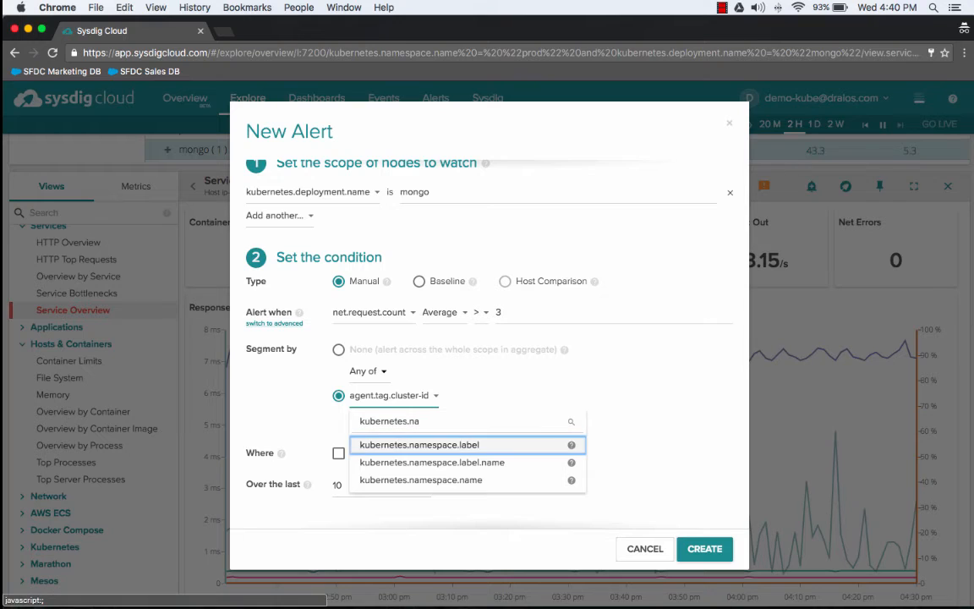
pyautogui.press('Down')
pyautogui.press('Down')
pyautogui.press('Return')
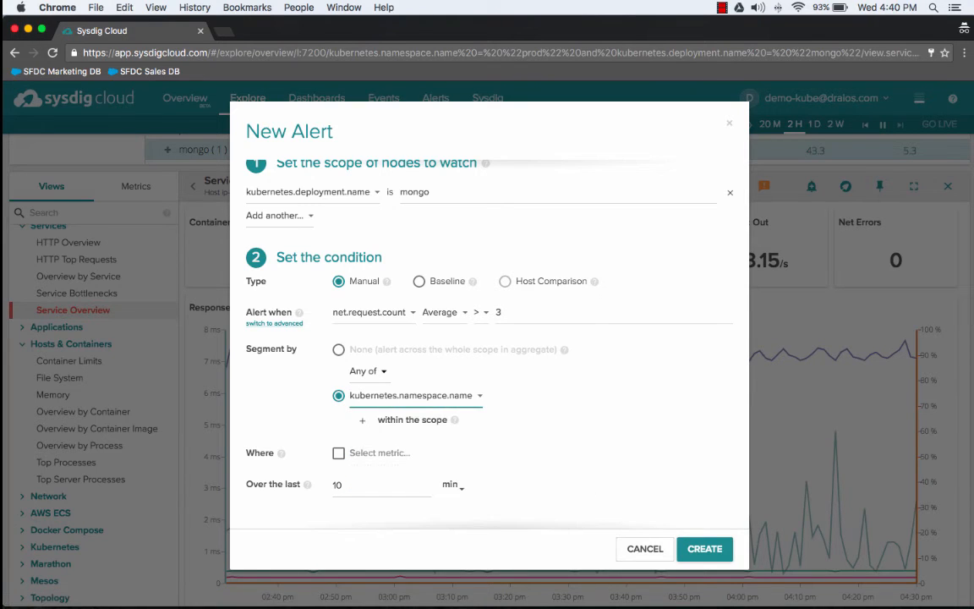
# Set the alert's evaluation window to the last 1 minute.
pyautogui.click(397, 484)
pyautogui.press('BackSpace')
pyautogui.scroll(-4, 457, 457)
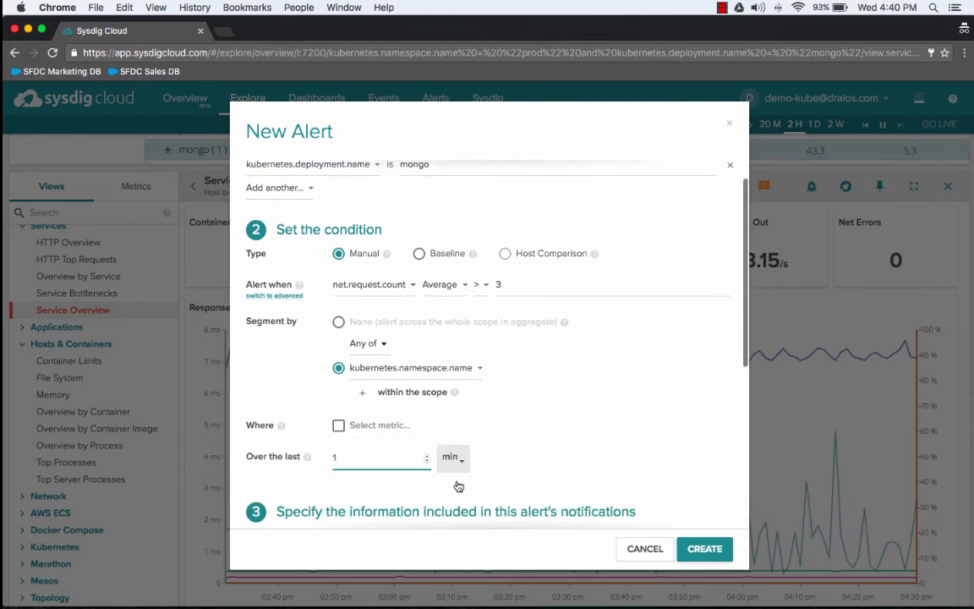
pyautogui.scroll(-2, 457, 486)
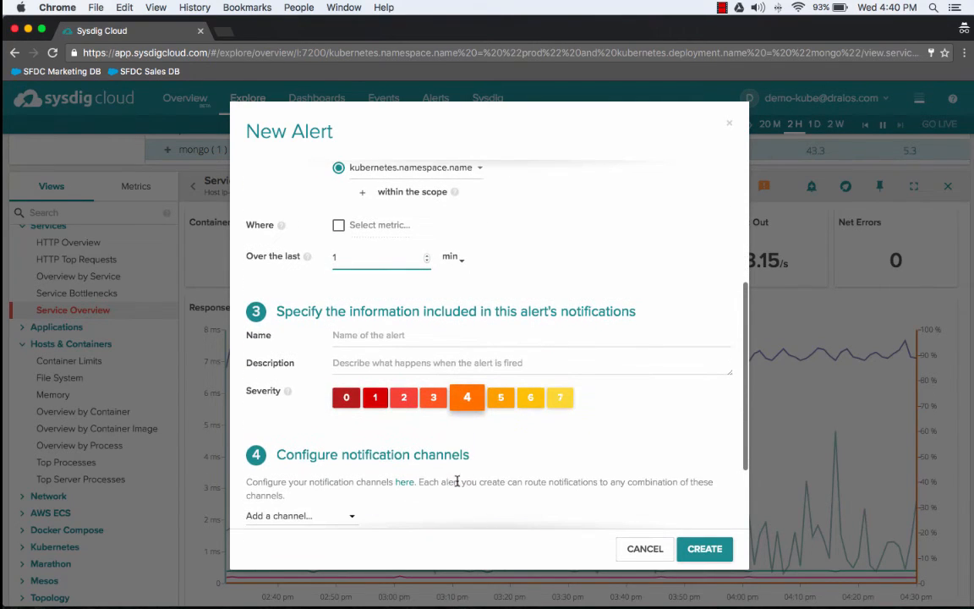
# Name the alert "Service Alert for Mongo" and give it the description "Connection count".
pyautogui.click(373, 340)
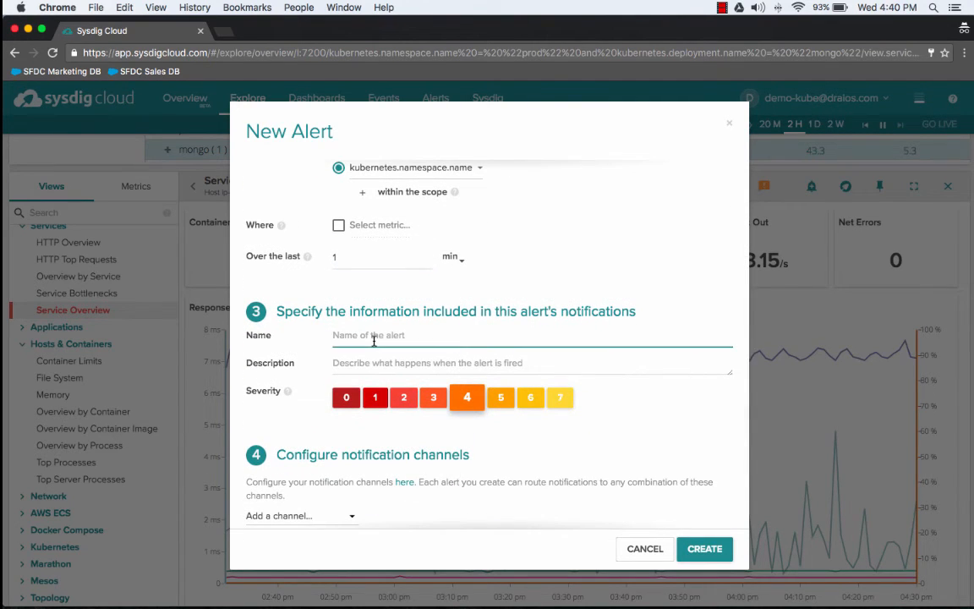
pyautogui.write('Seri')
pyautogui.write('vice Alert ')
pyautogui.write('for Mongo')
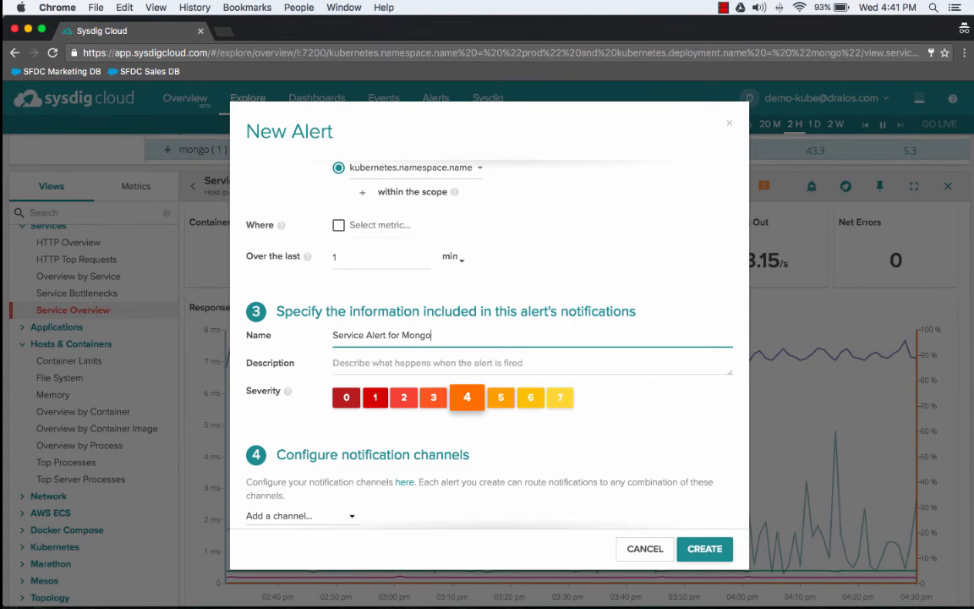
pyautogui.press('Tab')
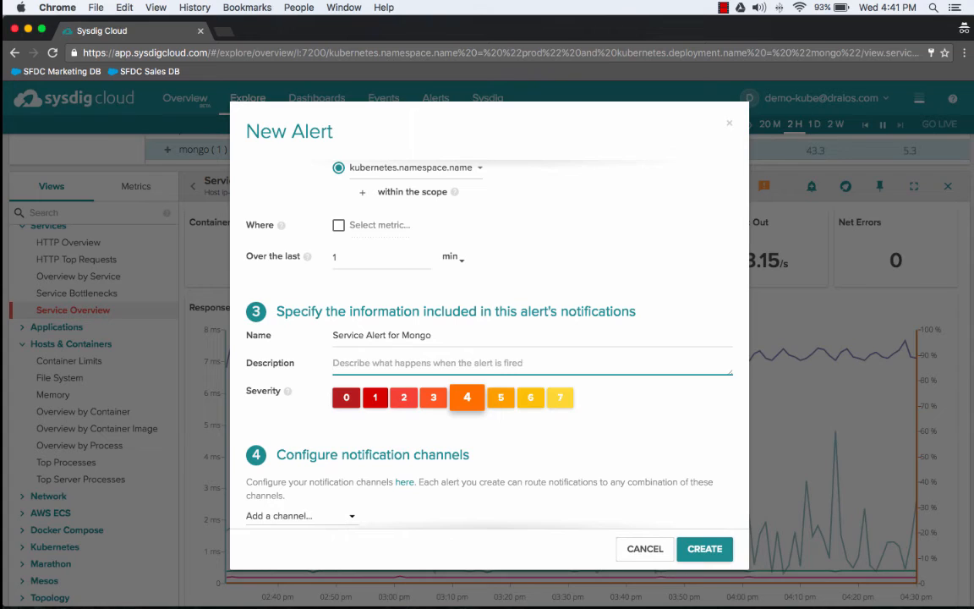
pyautogui.write('Connect')
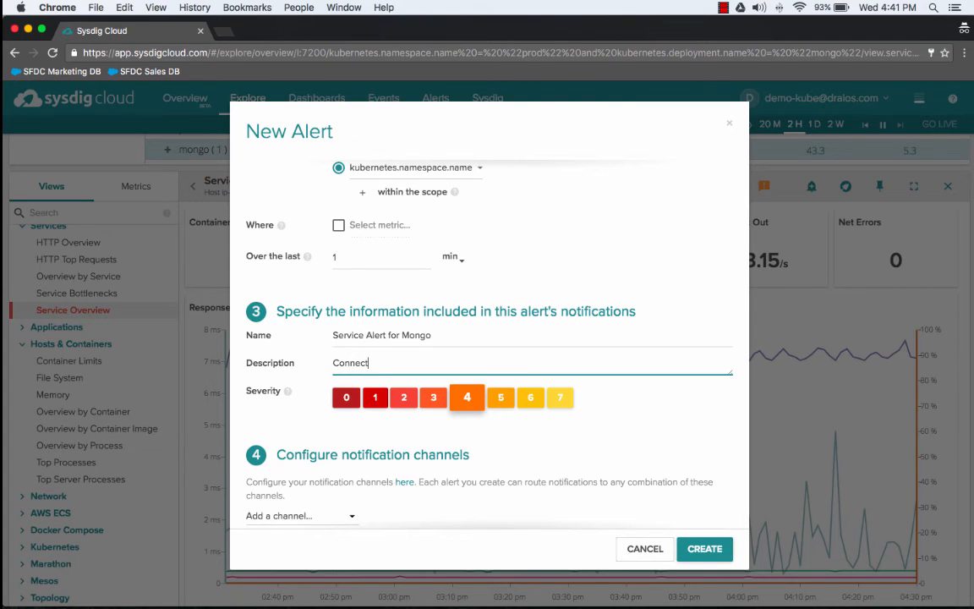
pyautogui.write('ion count')
# Add the Slack channel "Alerts only from kubernetes env" as the alert's notification channel.
pyautogui.scroll(-4, 354, 459)
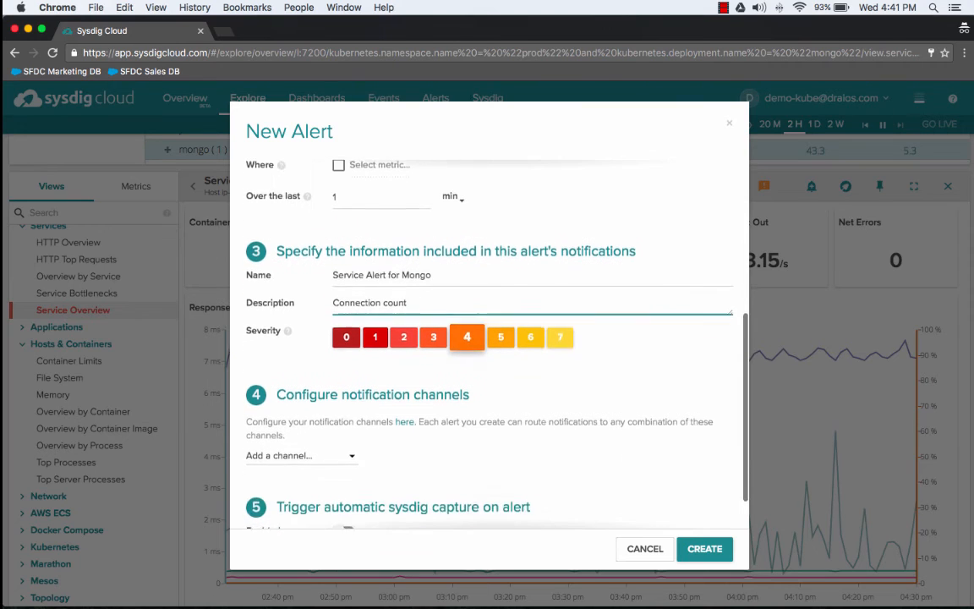
pyautogui.click(354, 445)
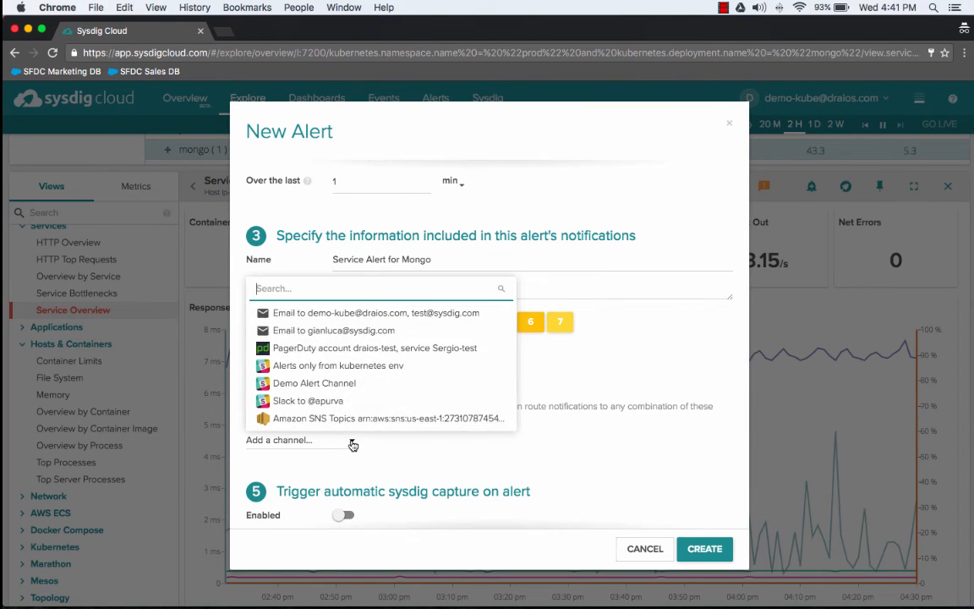
pyautogui.click(355, 369)
# Enable automatic sysdig capture on the alert with a time frame of 10 seconds, and create the alert.
pyautogui.scroll(-3, 423, 466)
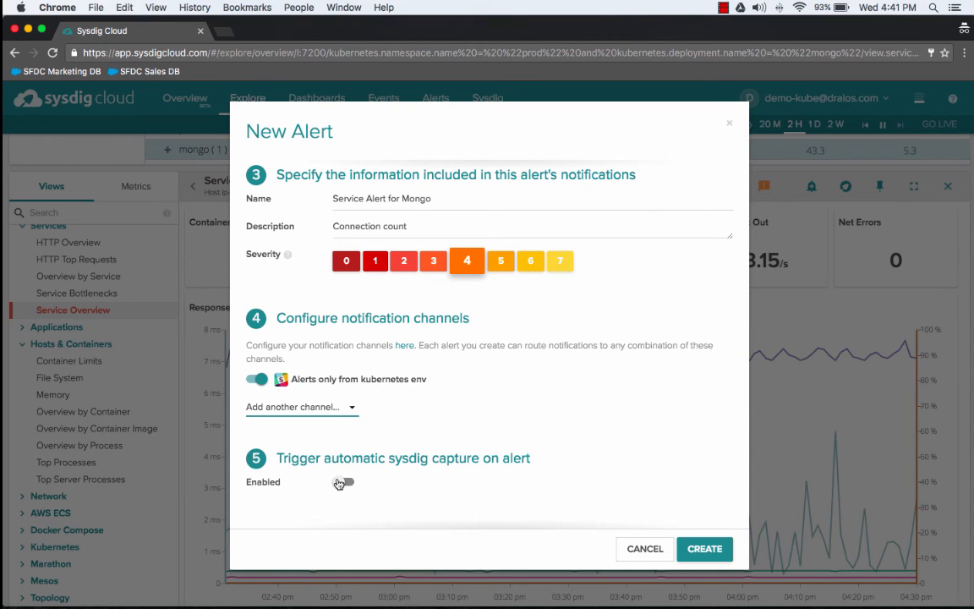
pyautogui.click(339, 481)
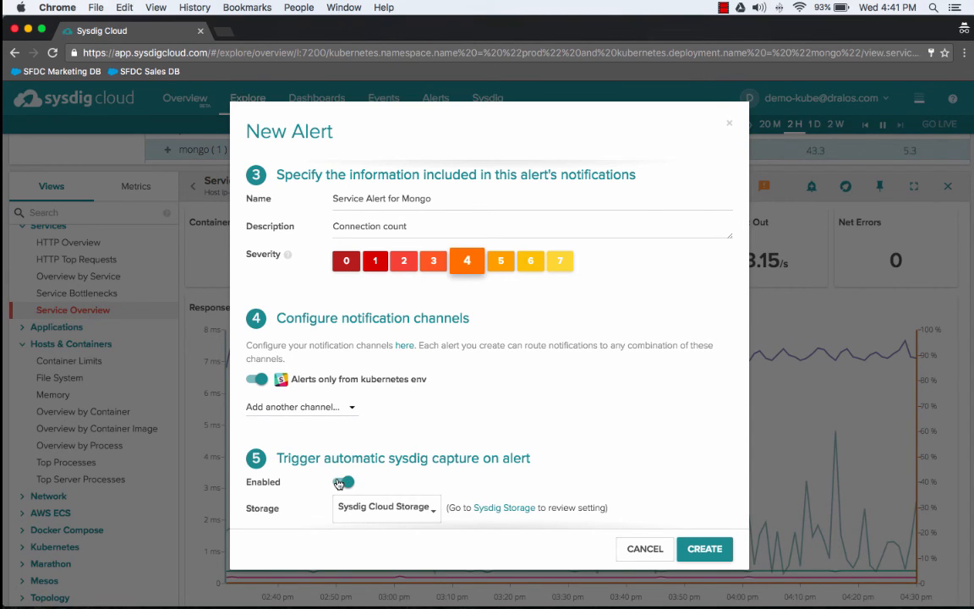
pyautogui.scroll(-3, 339, 484)
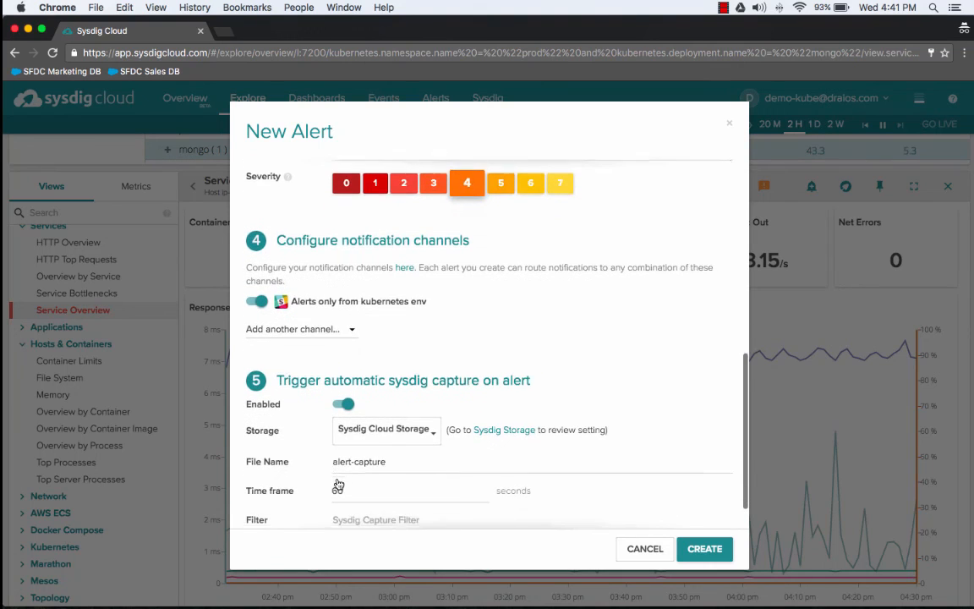
pyautogui.scroll(-1, 338, 485)
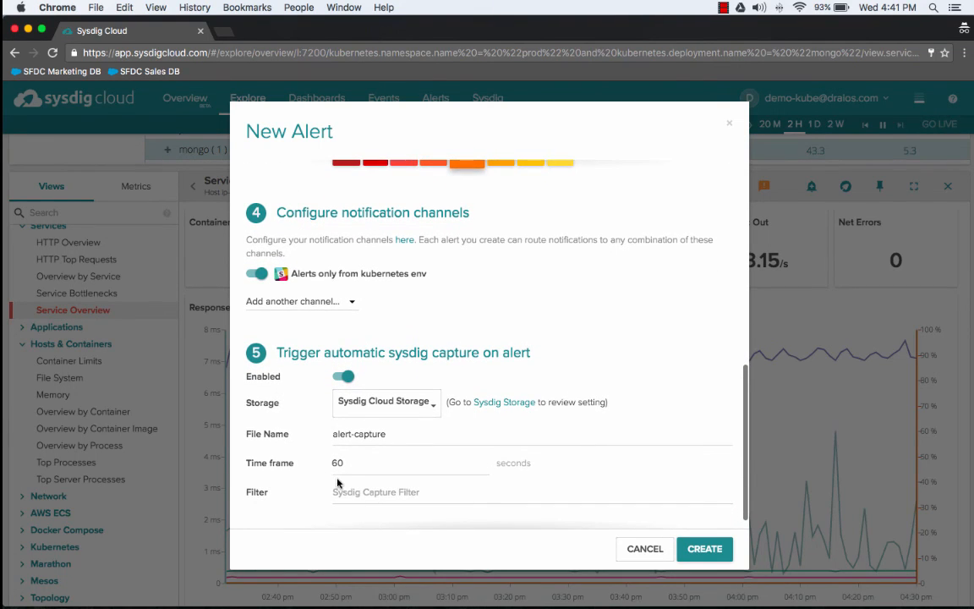
pyautogui.click(334, 471)
pyautogui.doubleClick(335, 471)
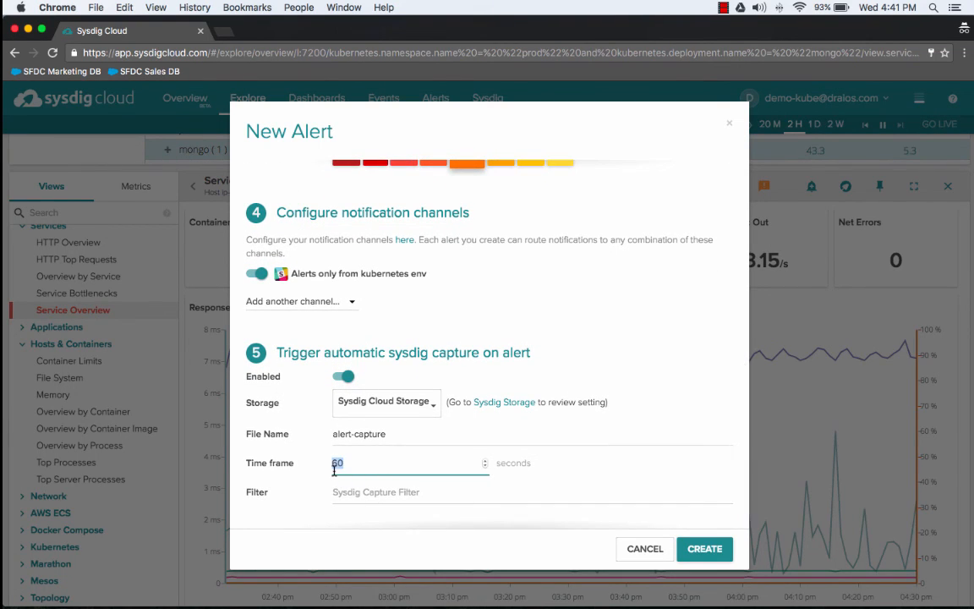
pyautogui.write('10')
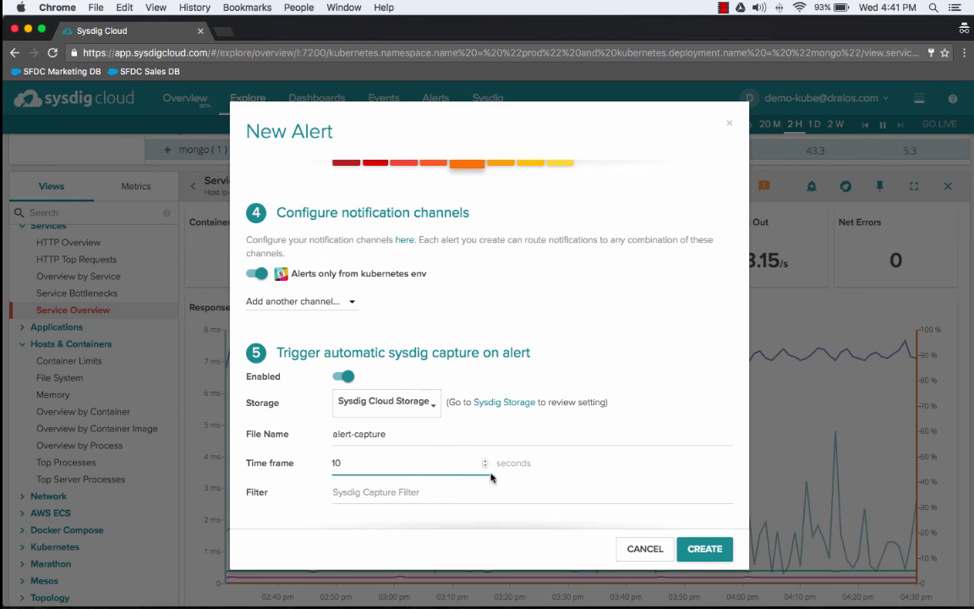
pyautogui.click(701, 550)
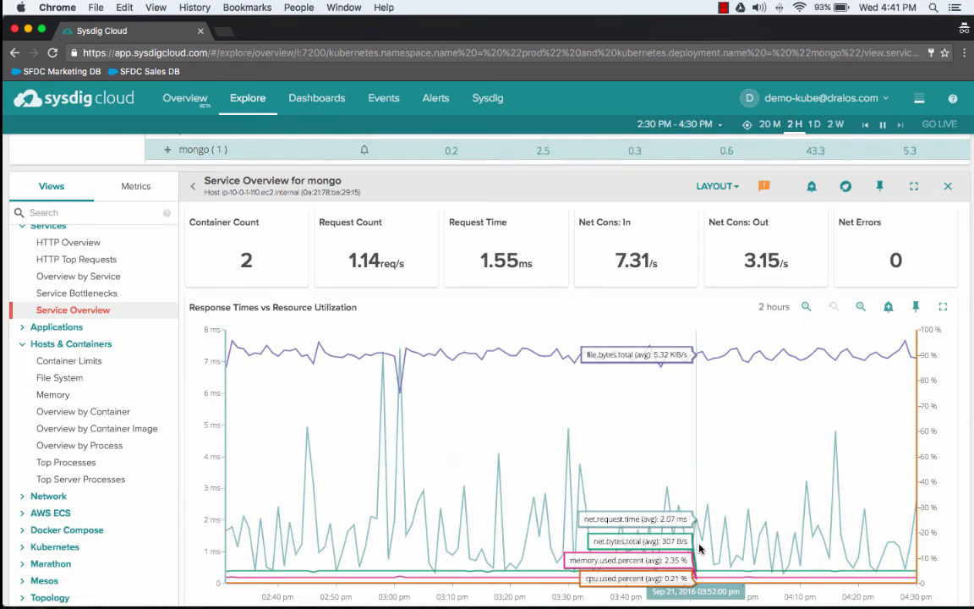